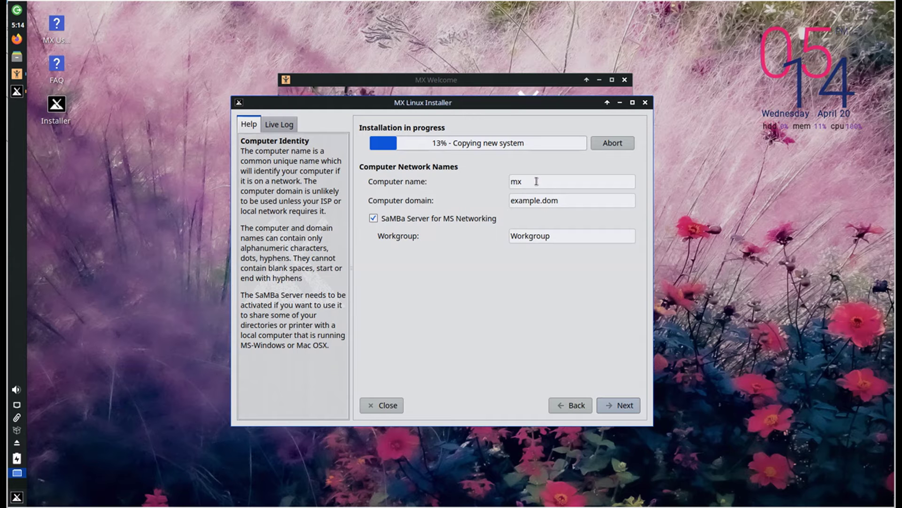
Step: Replace the default computer name with virtualbox and continue
left_click_drag(534, 184, 478, 187)
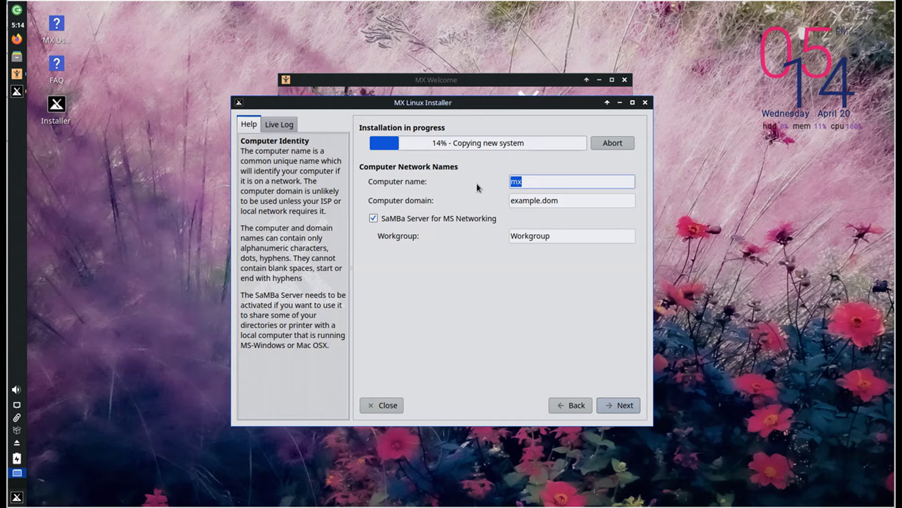
type("virtualbox")
key("Tab")
key("Tab")
key("Tab")
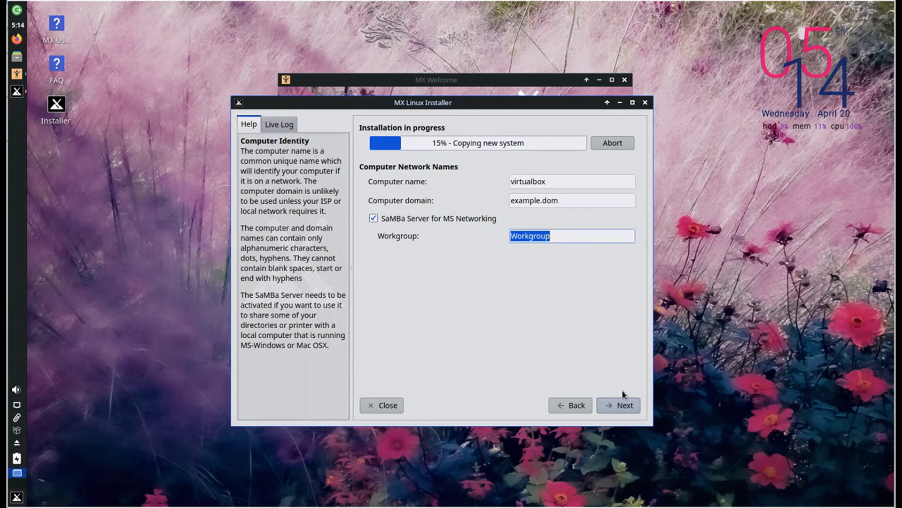
left_click(625, 400)
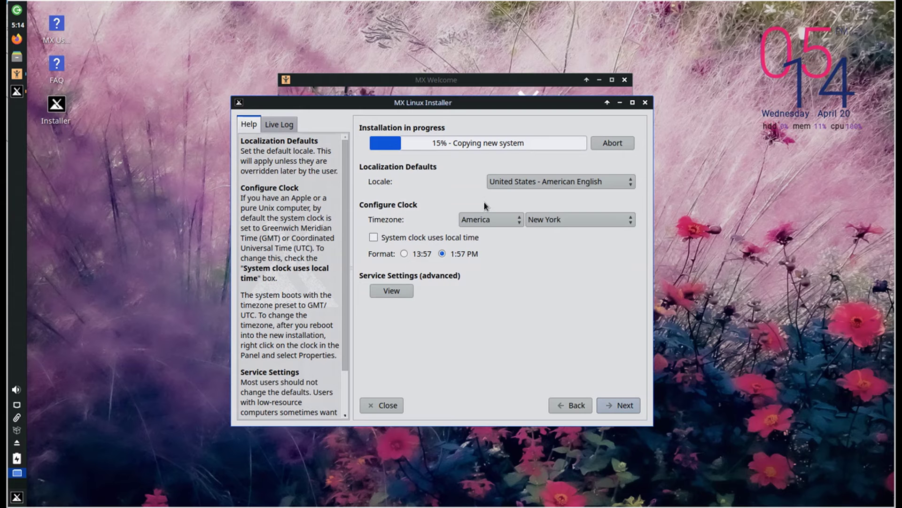
Step: Set the locale to Deutschland - Deutsch
left_click(531, 184)
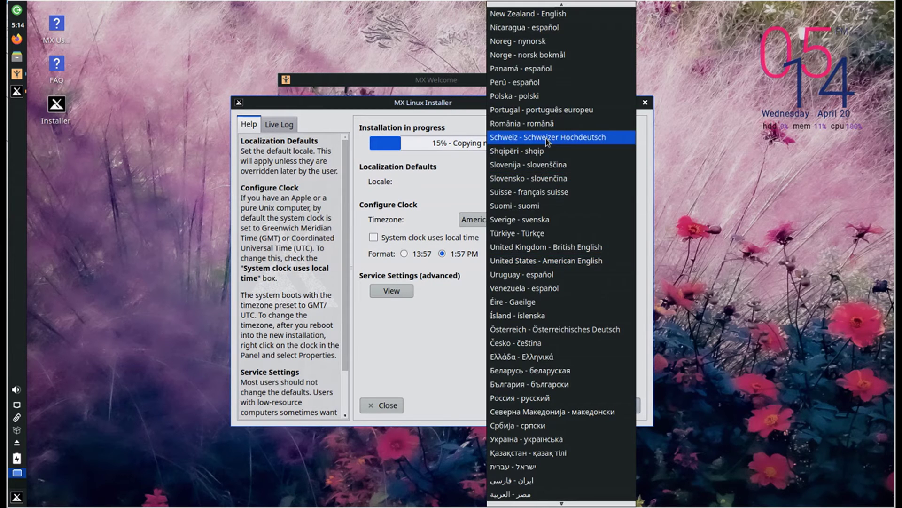
left_click(548, 137)
left_click(555, 185)
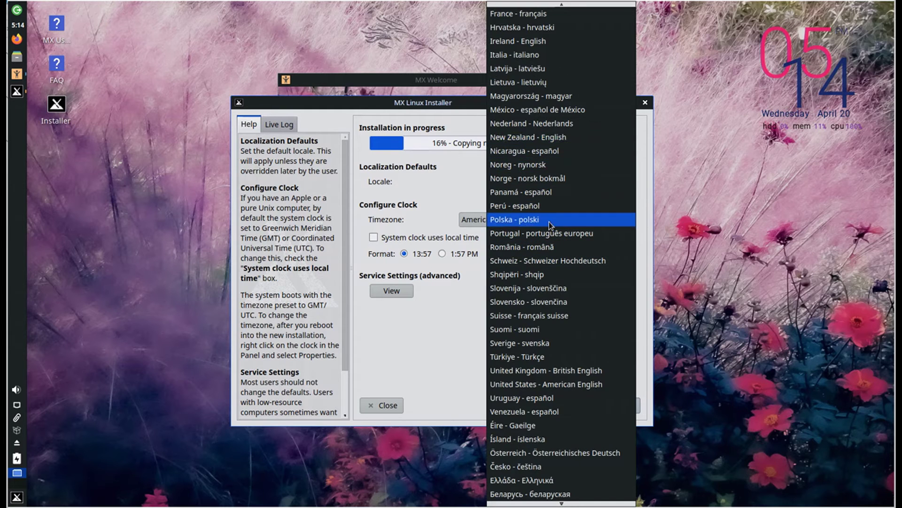
scroll(540, 219, "up", 1)
scroll(526, 61, "up", 2)
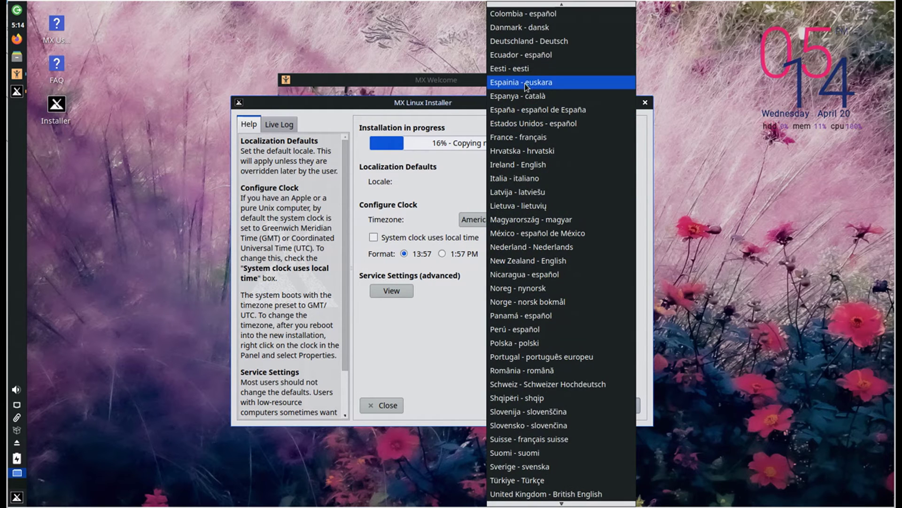
left_click(526, 42)
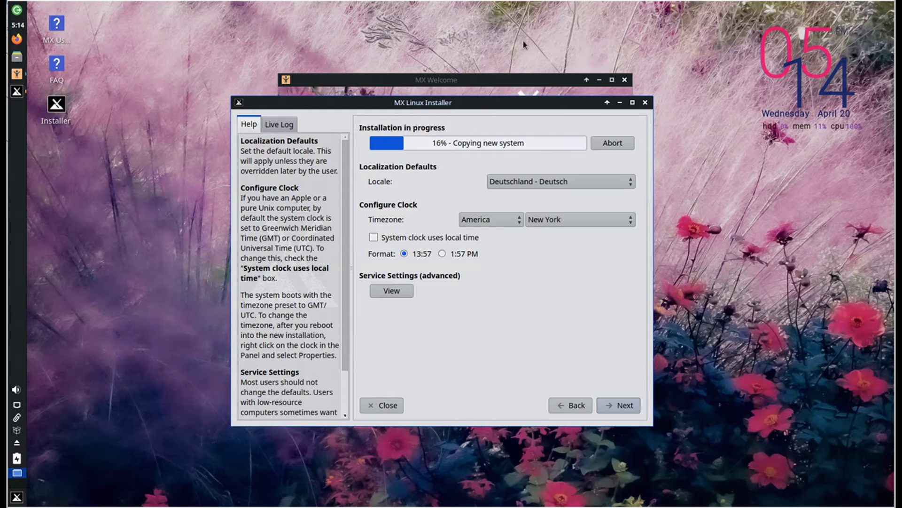
Step: Set the timezone to Europe / Berlin and accept the localization settings
left_click(485, 225)
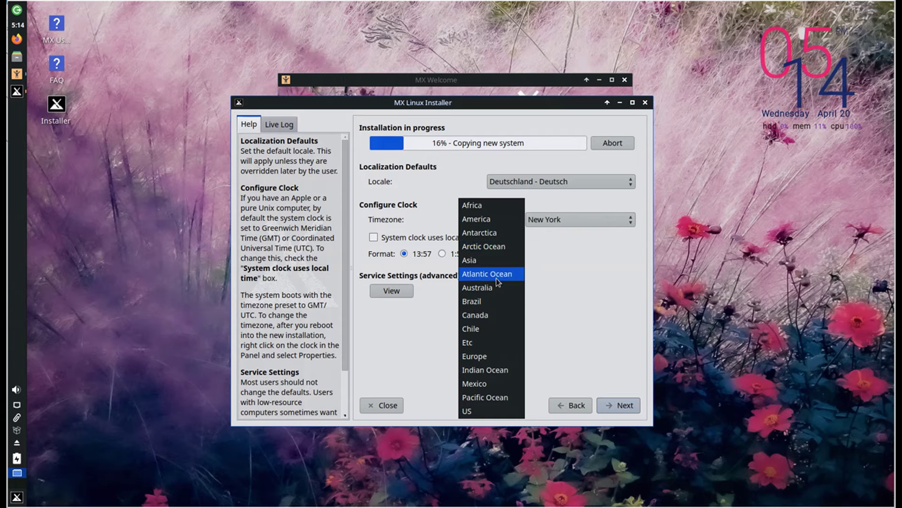
left_click(480, 357)
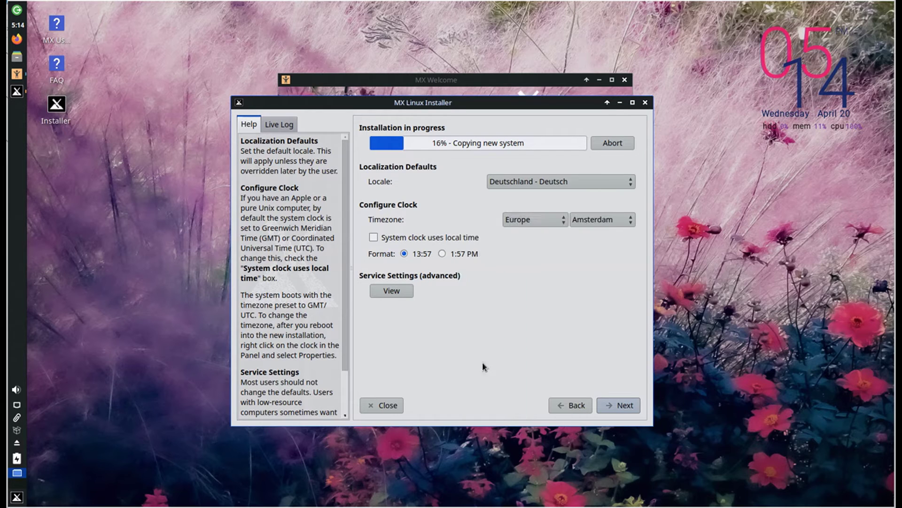
left_click(598, 220)
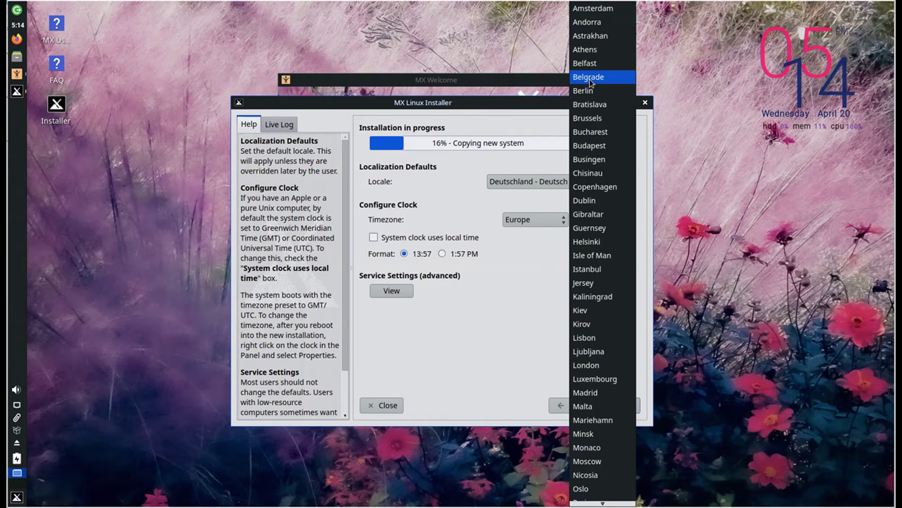
left_click(599, 96)
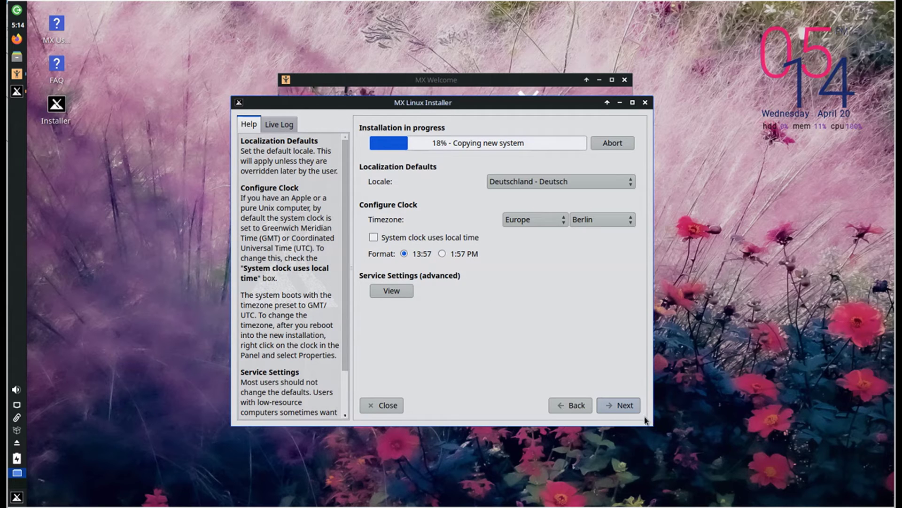
left_click(619, 405)
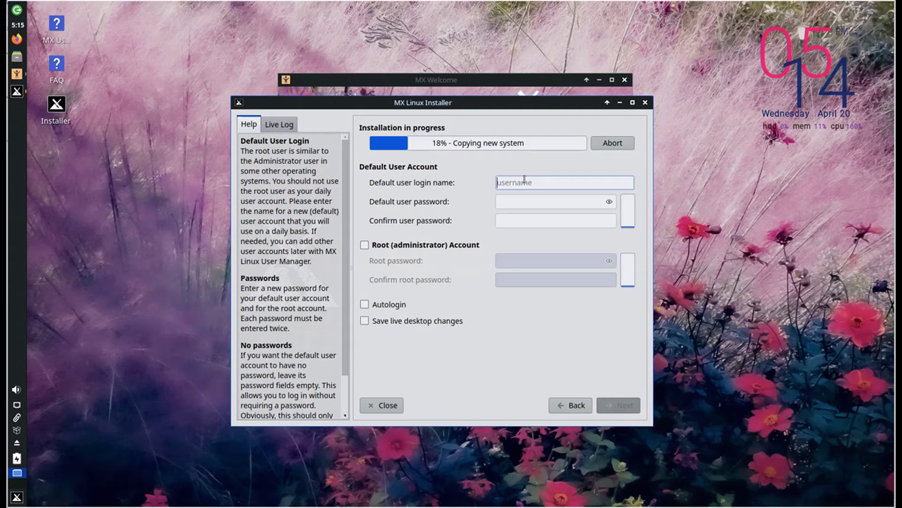
Step: Create the default user with login name test and enter its password twice
type("test")
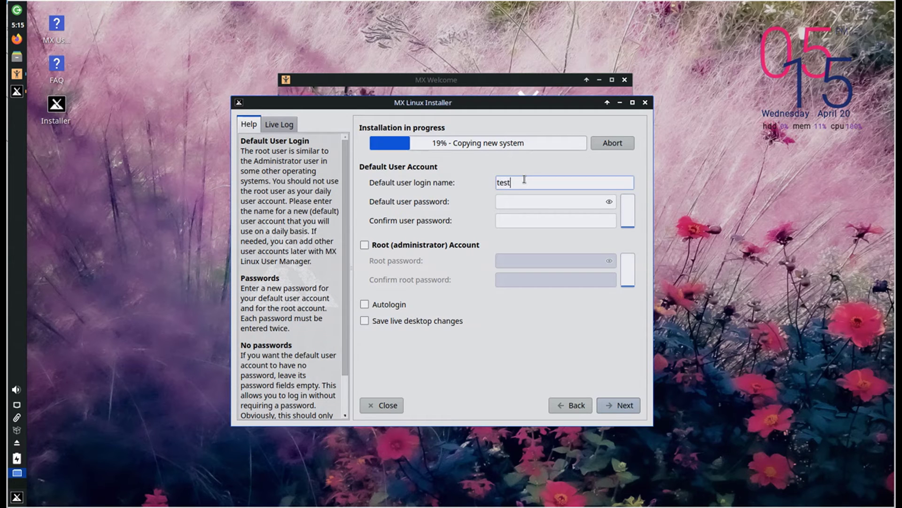
key("Tab")
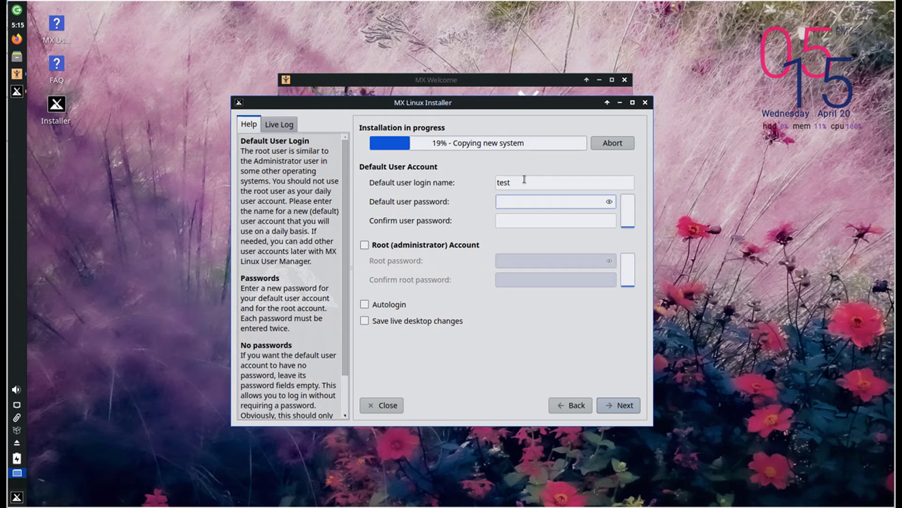
type("test")
key("Tab")
type("test")
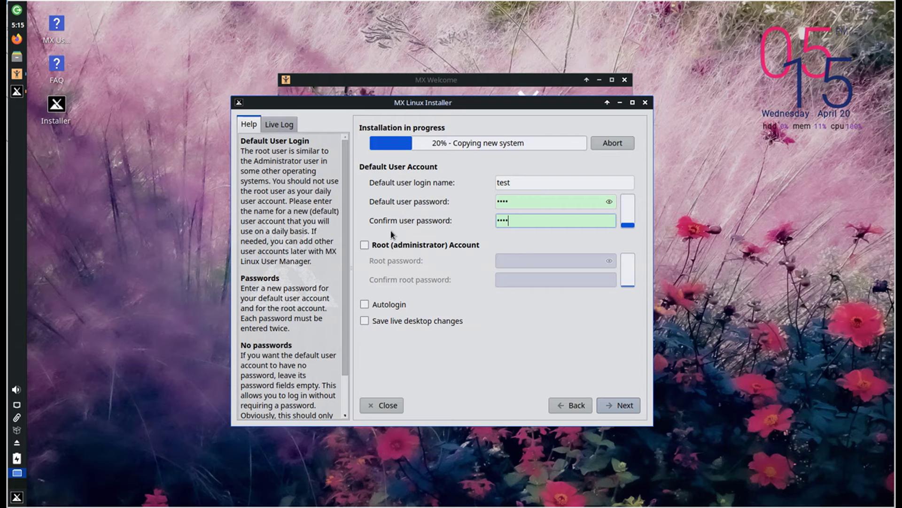
Step: Enable the Root (administrator) Account and enter the root password twice
left_click(364, 245)
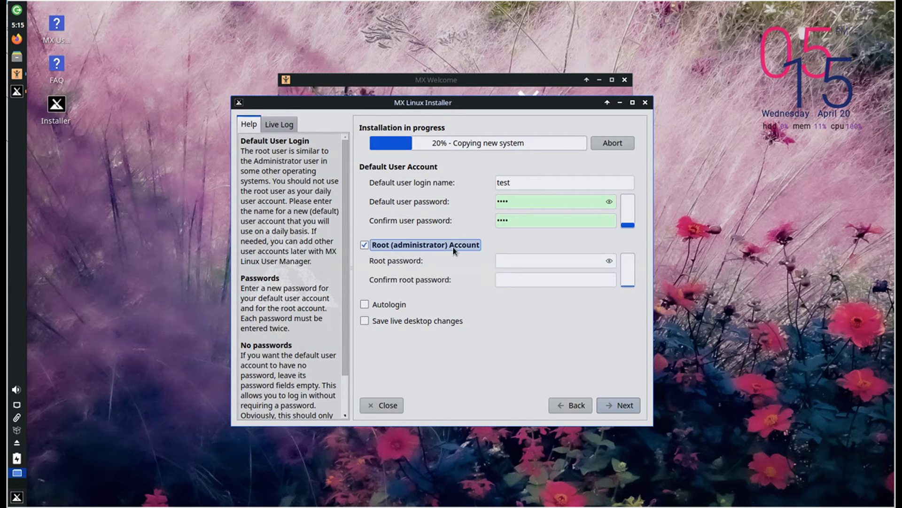
left_click(564, 261)
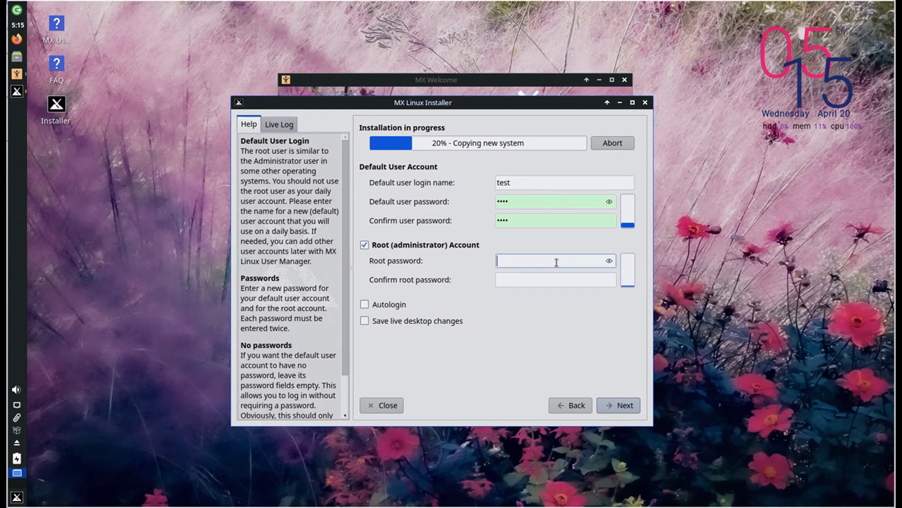
type("root")
key("Tab")
type("root")
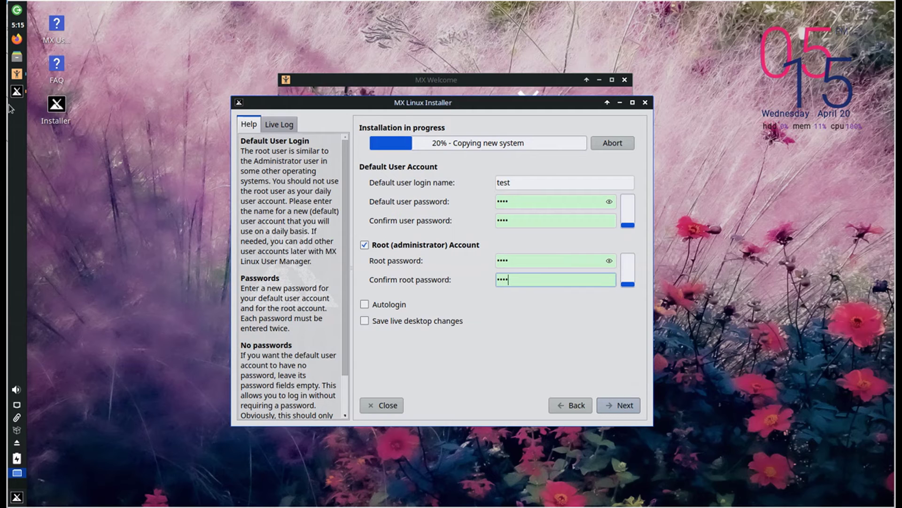
Step: Turn on Autologin for the default user
left_click(364, 305)
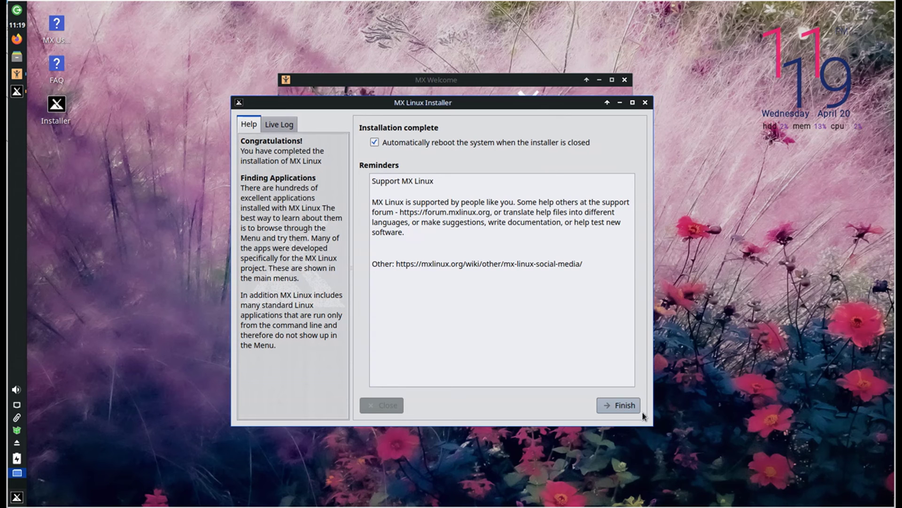
Step: Finish the installer and confirm the prompt so the virtual machine reboots
left_click(618, 405)
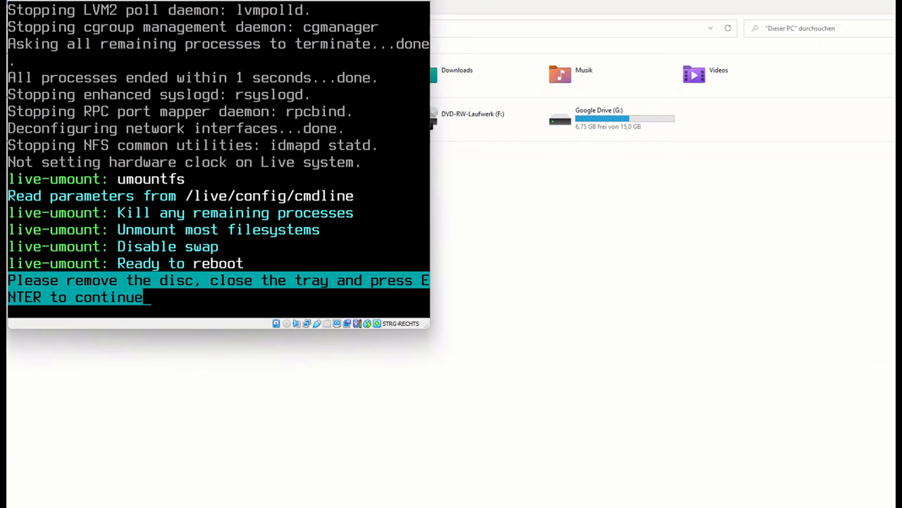
left_click(139, 0)
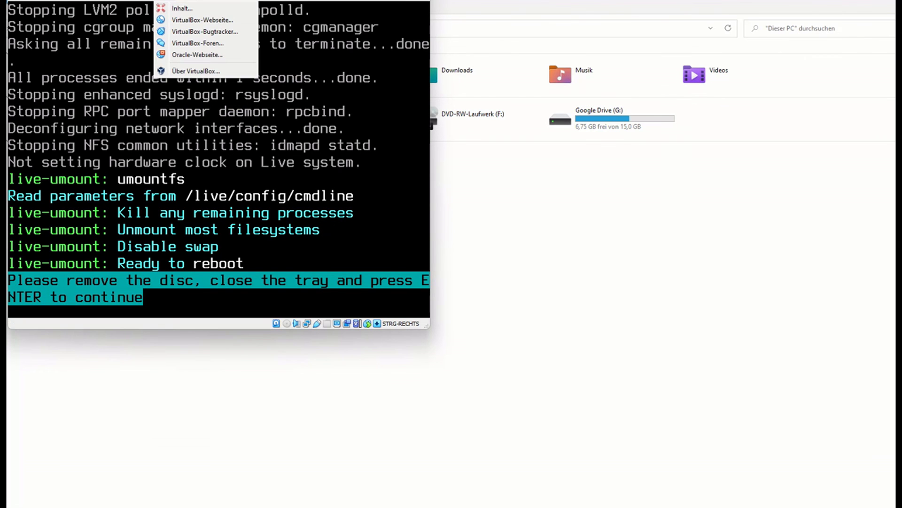
key("Escape")
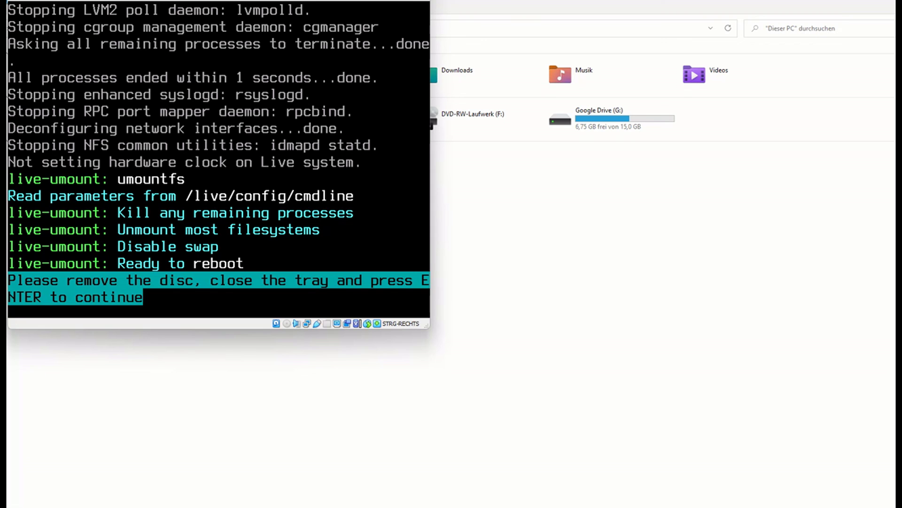
key("Return")
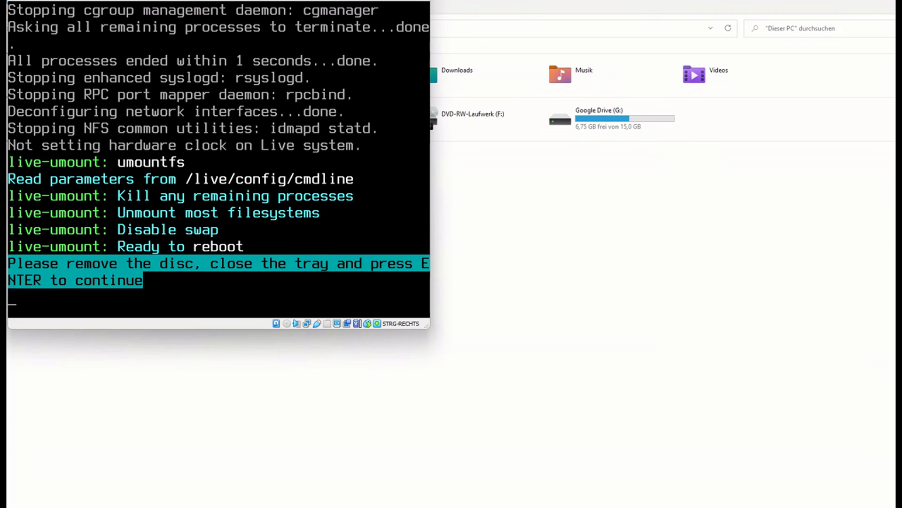